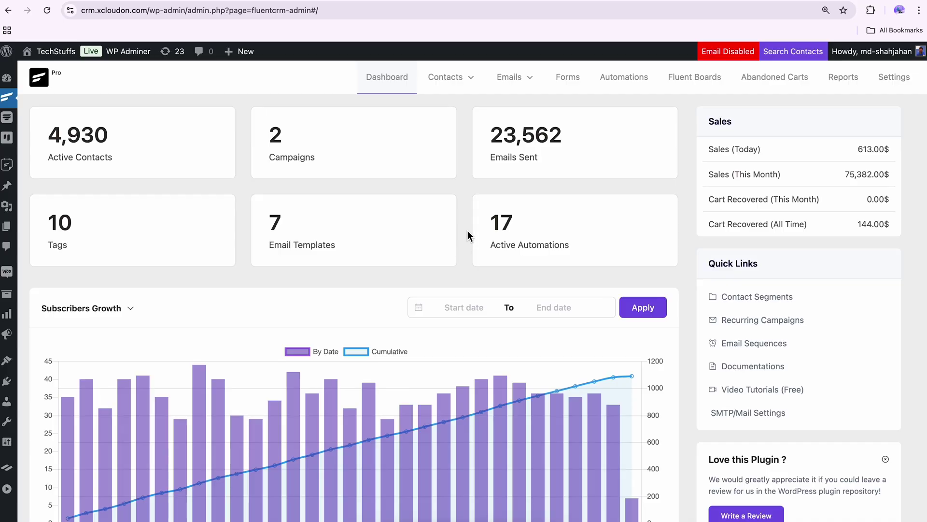
Create the email sequence 'Community Member Onboarding Sequence' and start its first email.
mouse_move(511, 78)
click(454, 164)
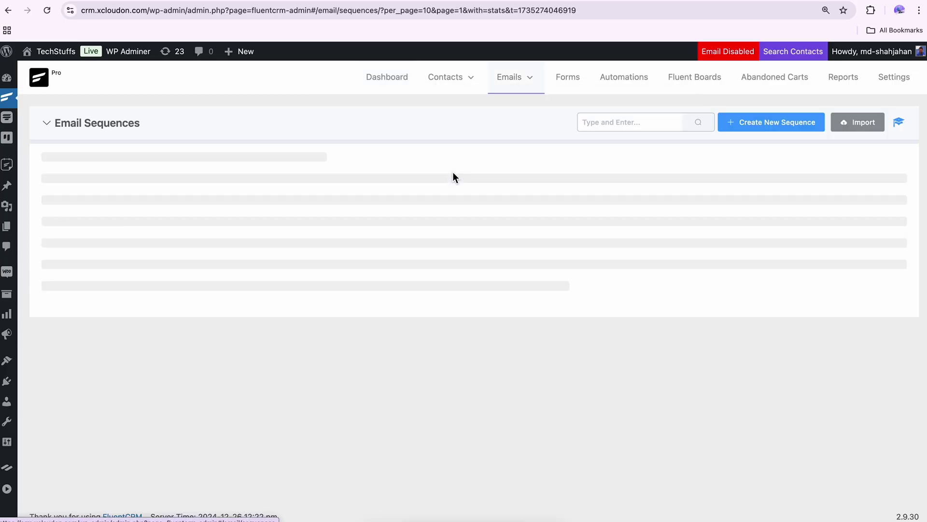
click(733, 122)
text(Community Member Onboarding Sequence)
click(746, 184)
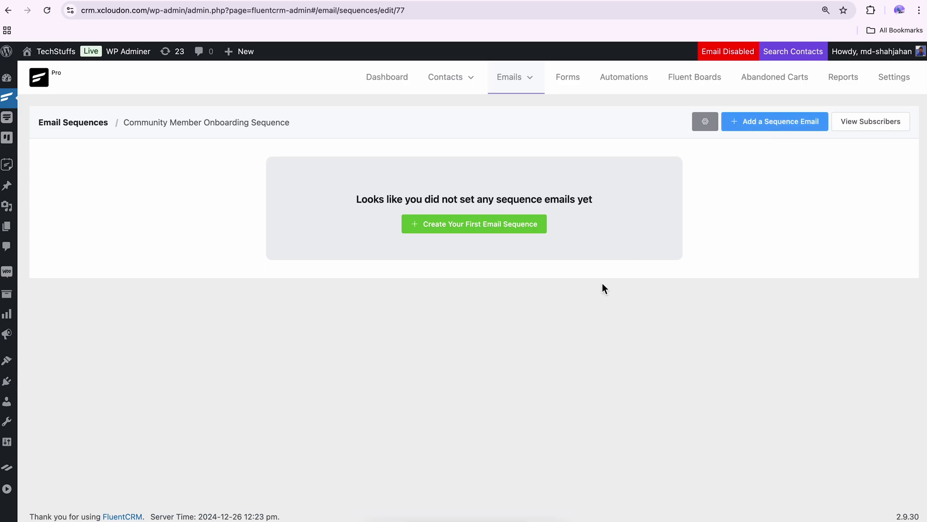
click(484, 235)
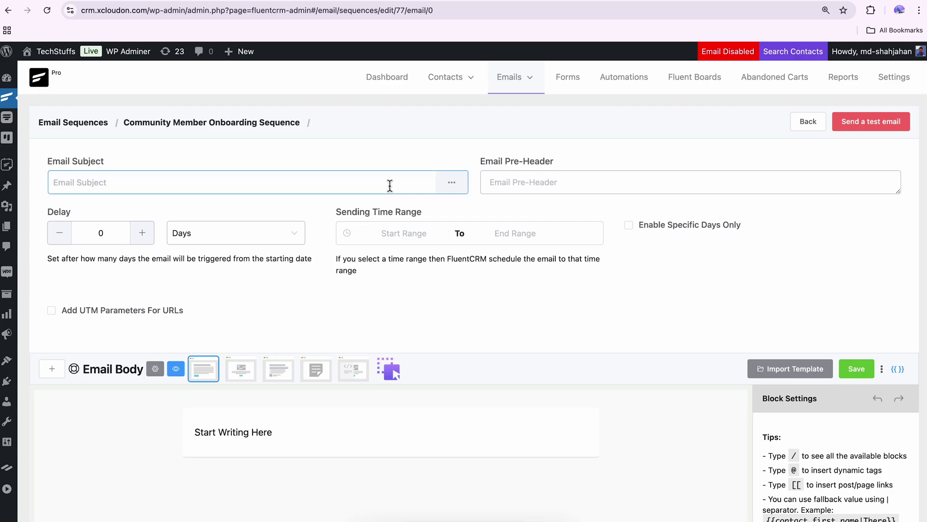
Give the first email subject 'Welcome to FluentCommunity', a 1-day delay, 10:41–11:36 window and specific days.
text(Welcome to FluentCommunity)
click(453, 186)
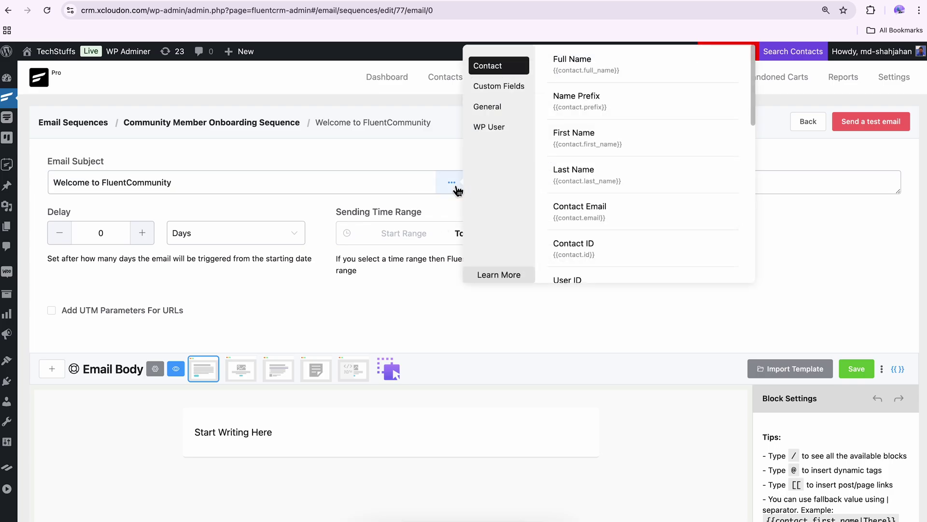
click(457, 190)
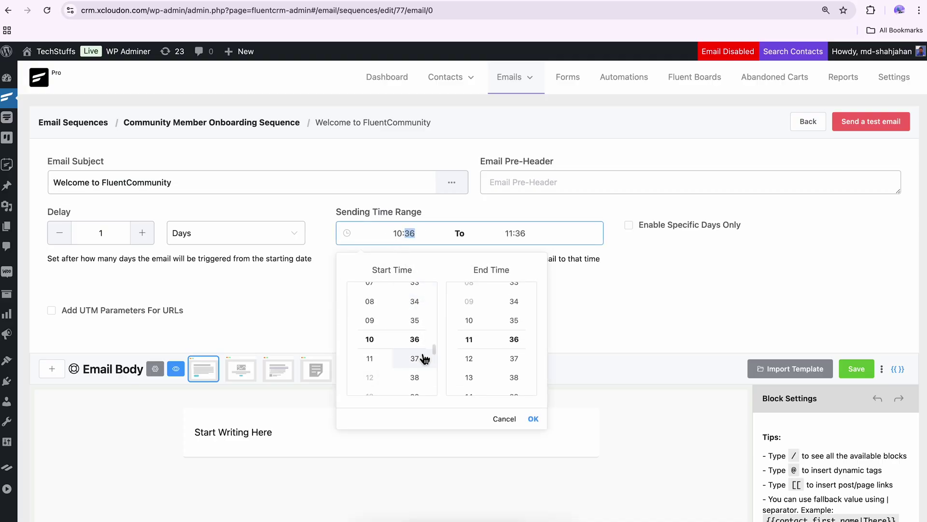
scroll(421, 356, down, 3)
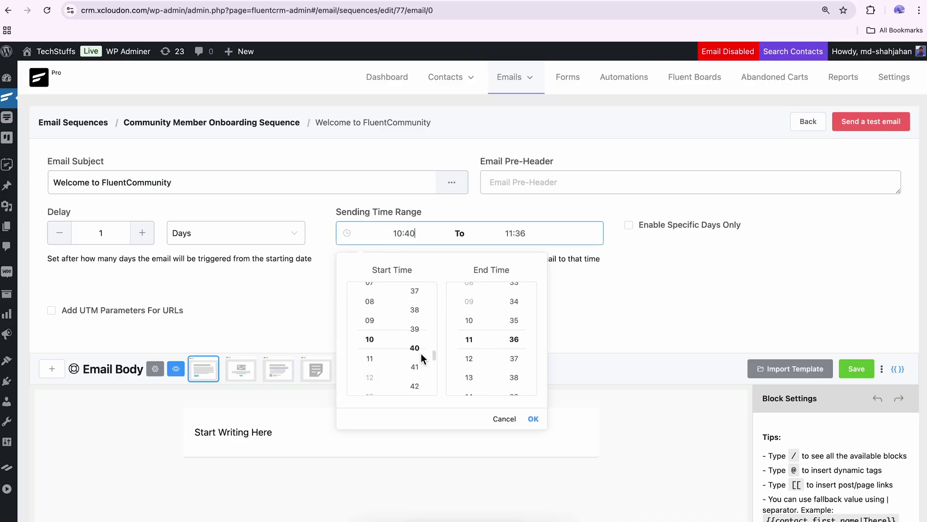
click(533, 419)
click(629, 227)
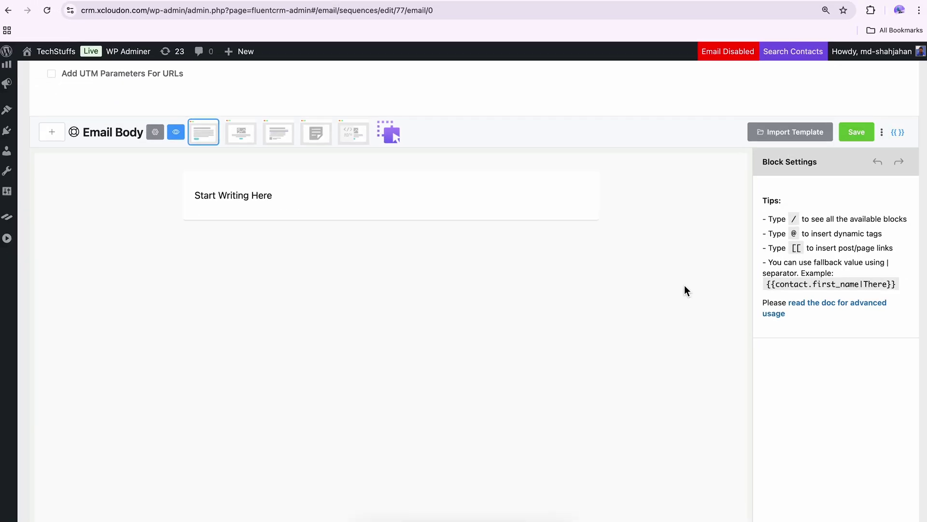
click(358, 214)
Fill the email body with the Welcome template and save the email.
click(774, 133)
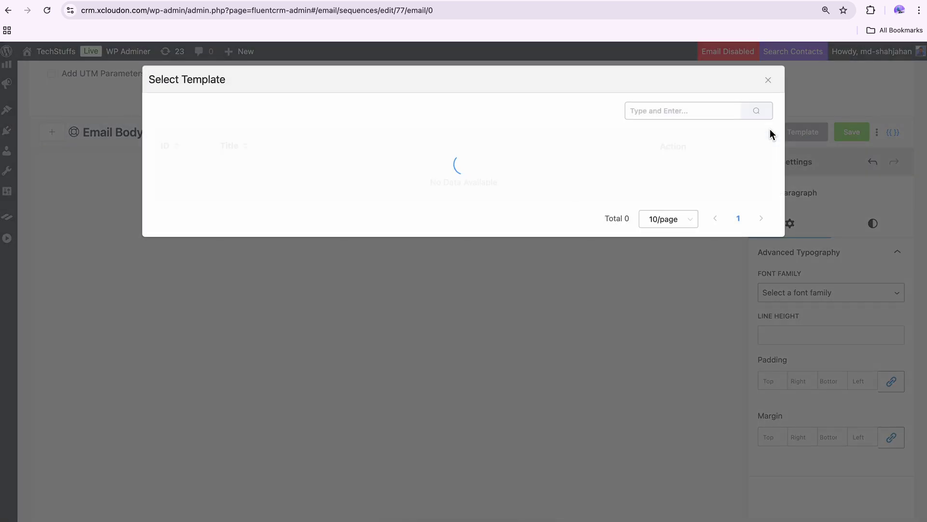
click(684, 383)
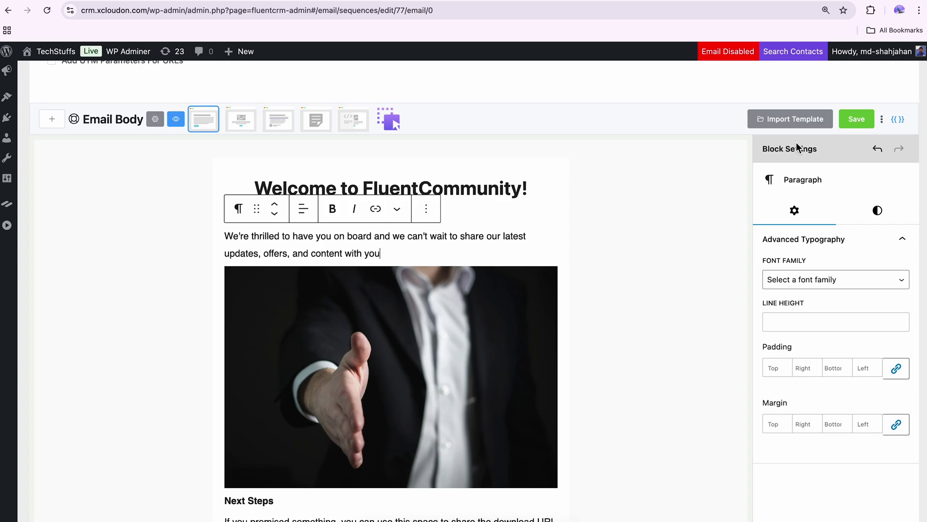
click(857, 130)
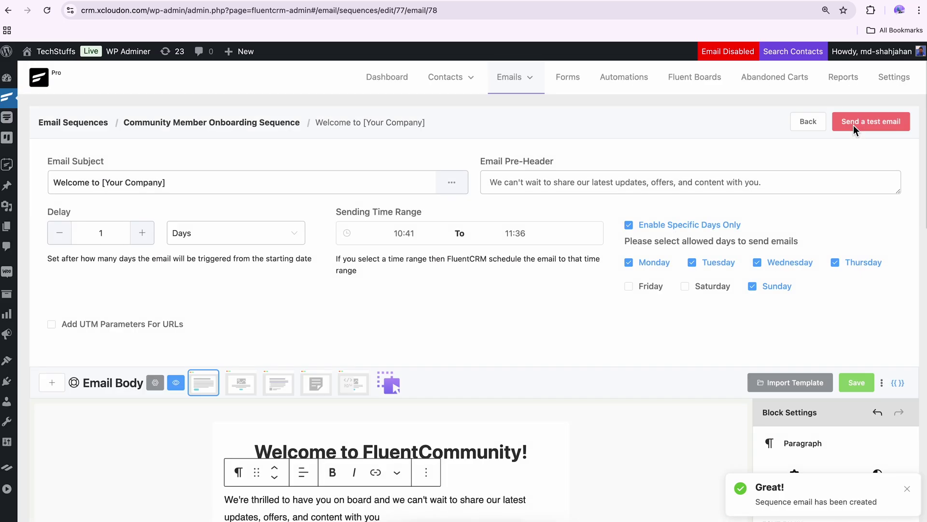
Send a test copy of the email and return to the onboarding sequence.
click(854, 126)
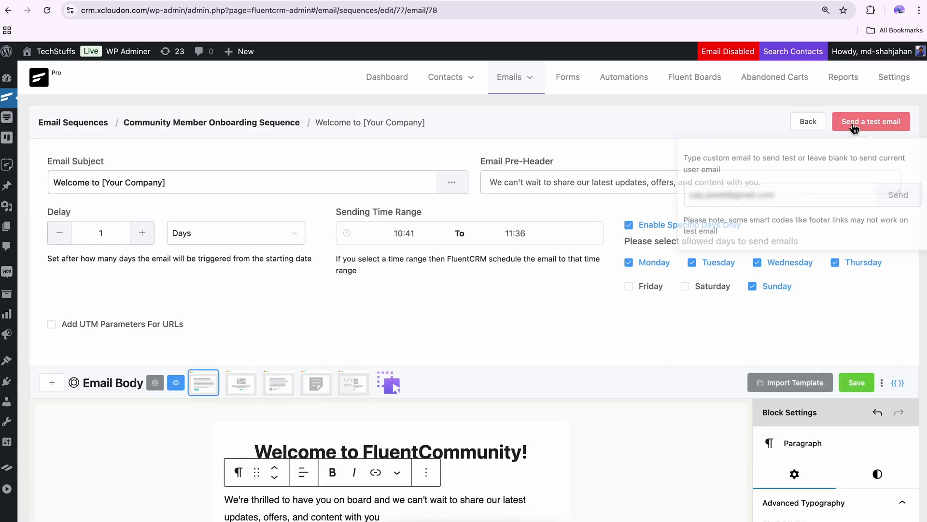
click(908, 205)
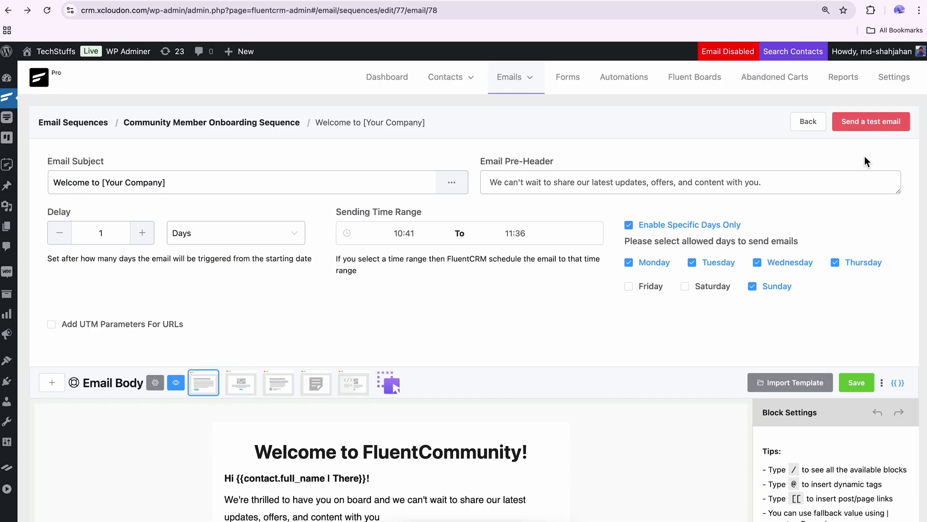
click(281, 127)
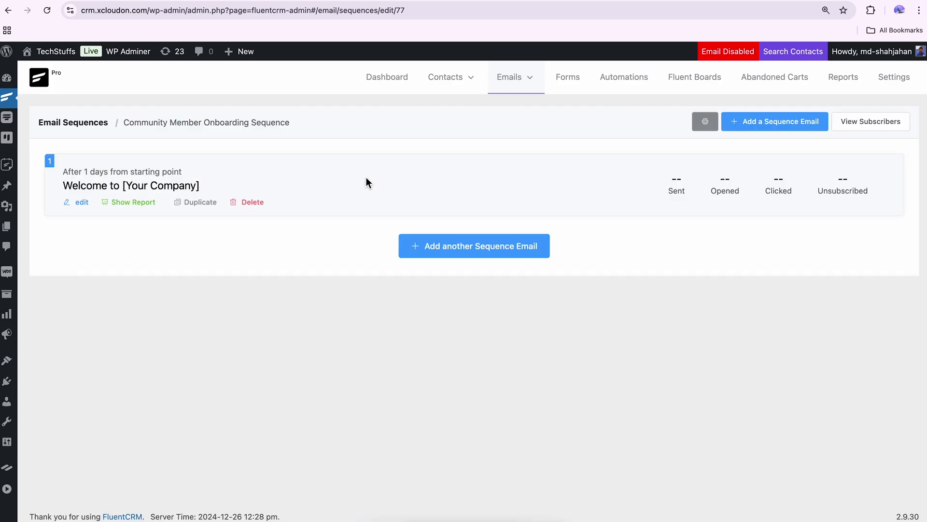
Add another email to the Community Member Onboarding Sequence.
click(464, 250)
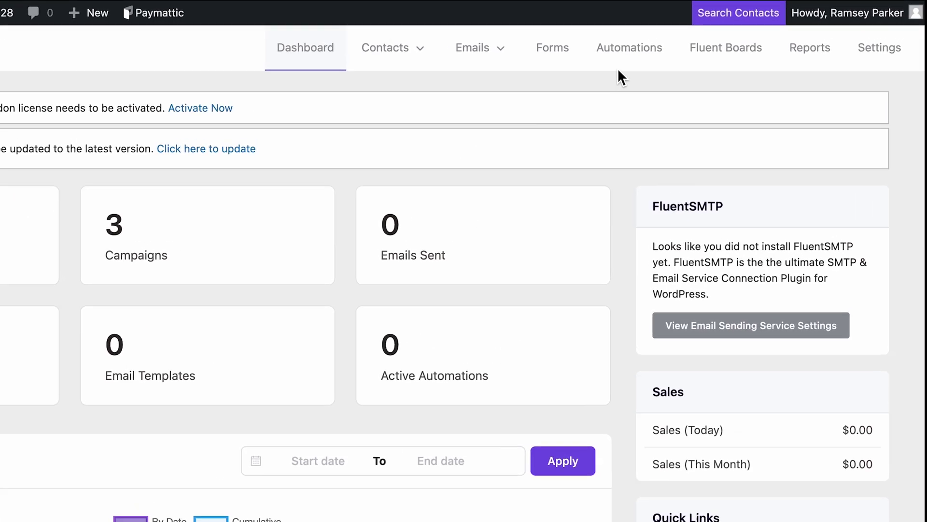
Create a from-scratch automation triggered by the Community 'Joined in a Space' event.
click(691, 39)
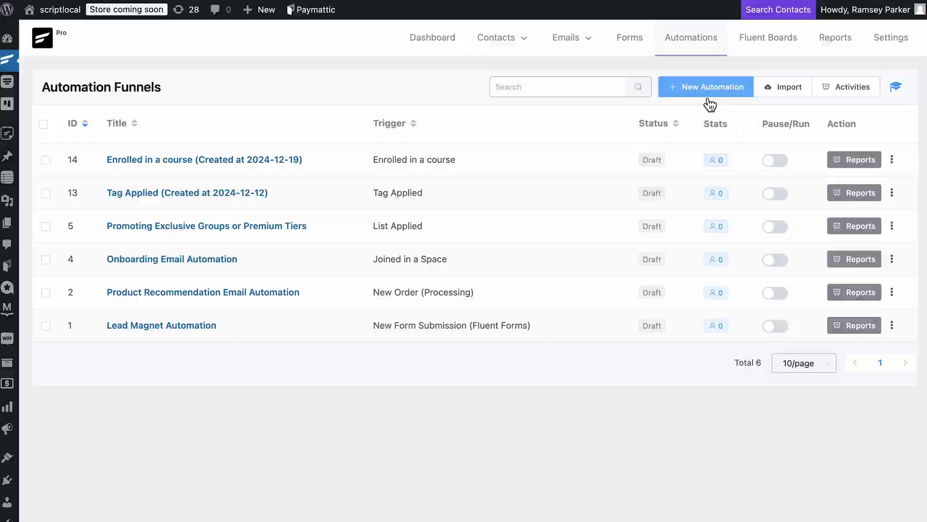
click(709, 96)
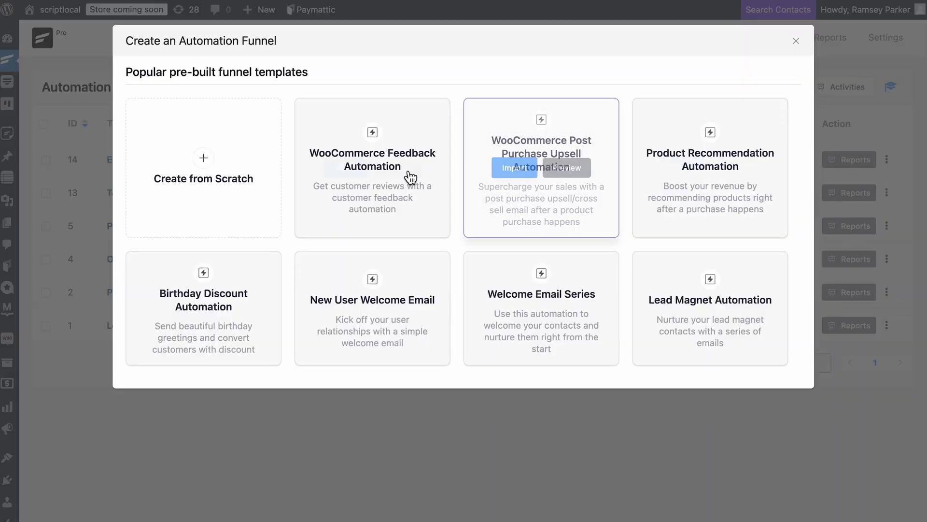
click(232, 203)
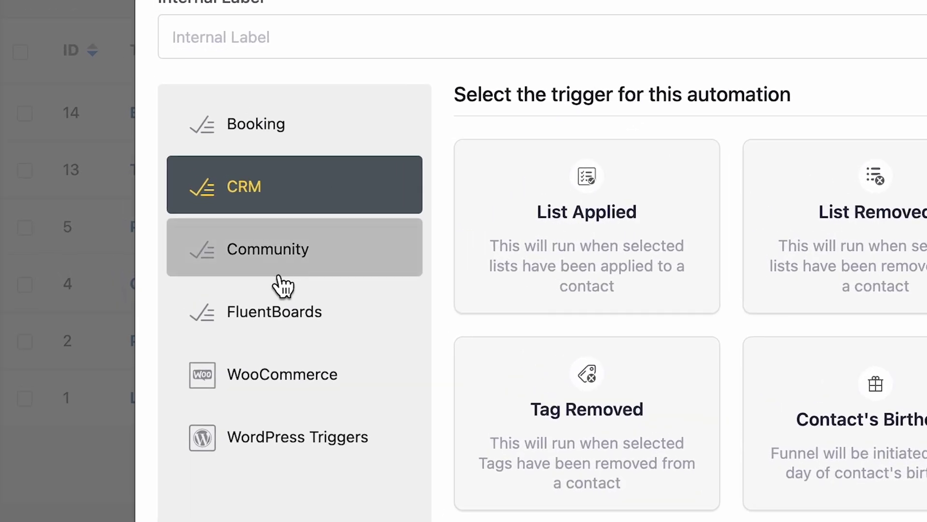
click(295, 276)
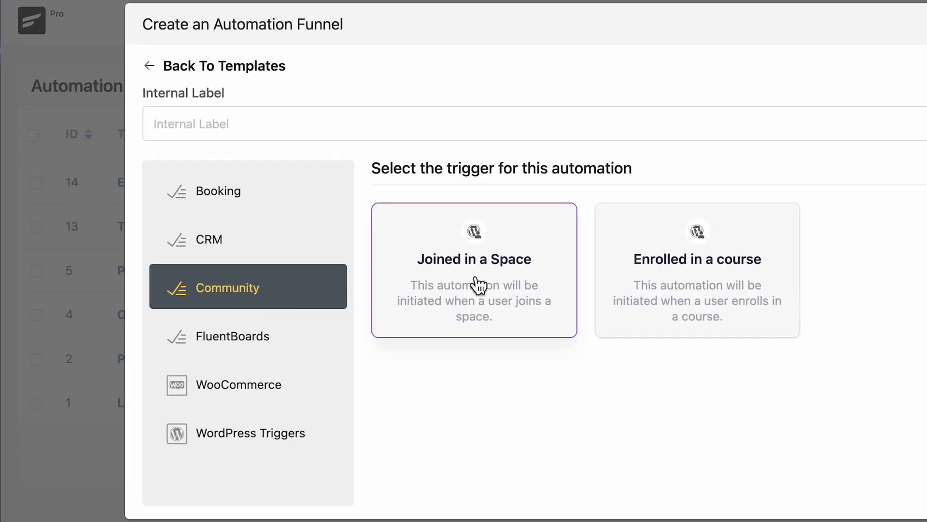
click(478, 284)
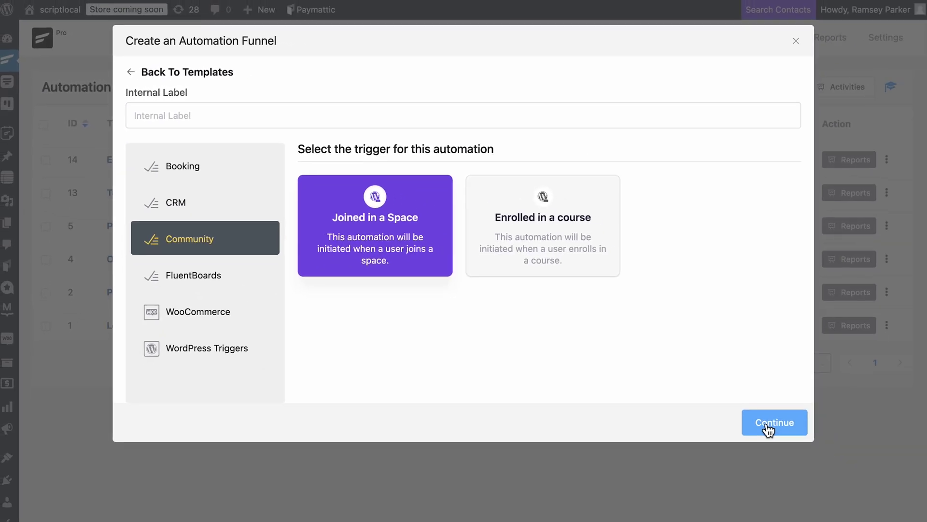
click(848, 467)
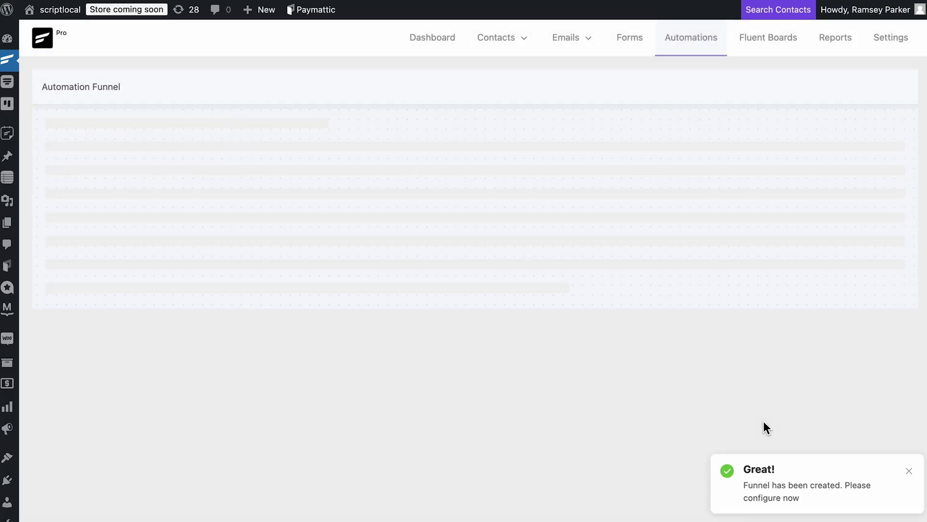
Name it 'Onboarding Email Automation', target Discussions, Social Network and What's on Your Mind!, and save.
triple_click(576, 99)
text(Onboarding Email Automation)
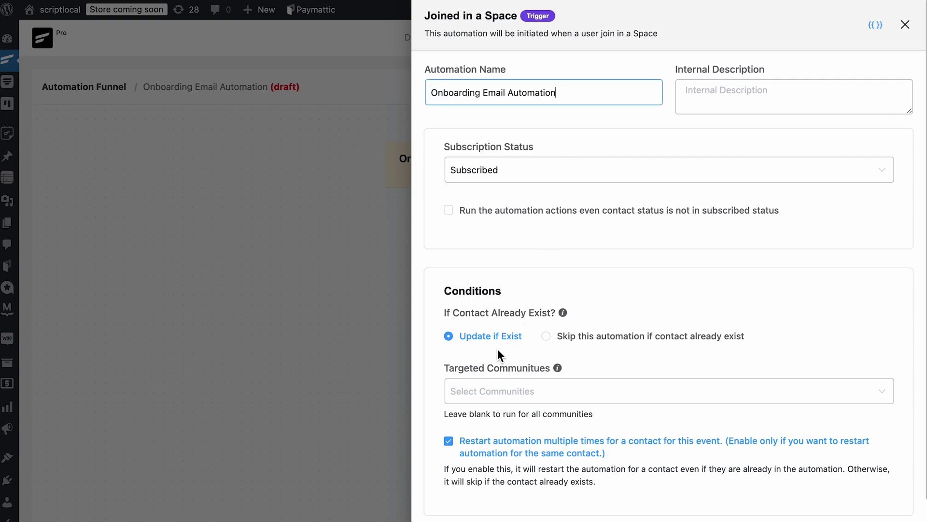
scroll(555, 384, down, 1)
click(557, 369)
click(533, 214)
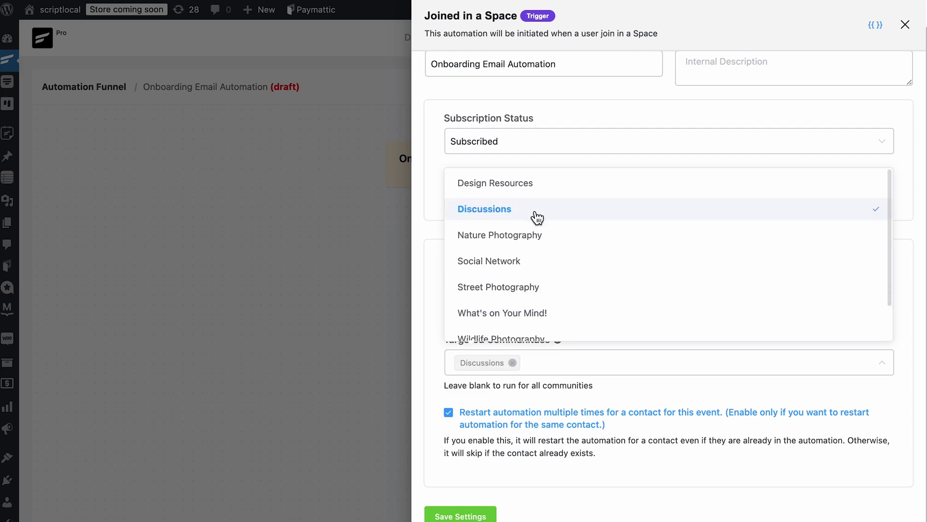
click(531, 265)
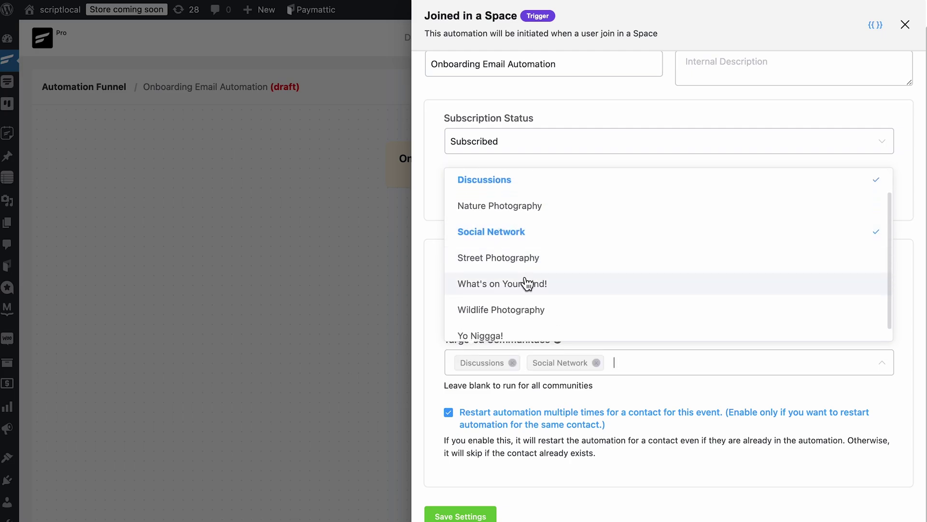
click(531, 282)
click(614, 386)
click(461, 516)
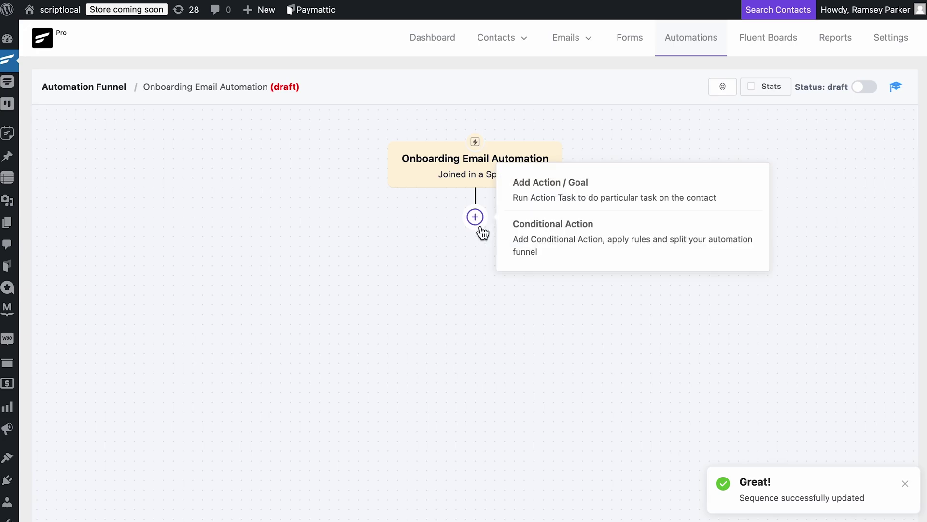
Add a Set Sequence Emails step assigning the Community Member Onboarding Sequence and save it.
click(476, 220)
scroll(556, 285, down, 2)
scroll(568, 289, down, 10)
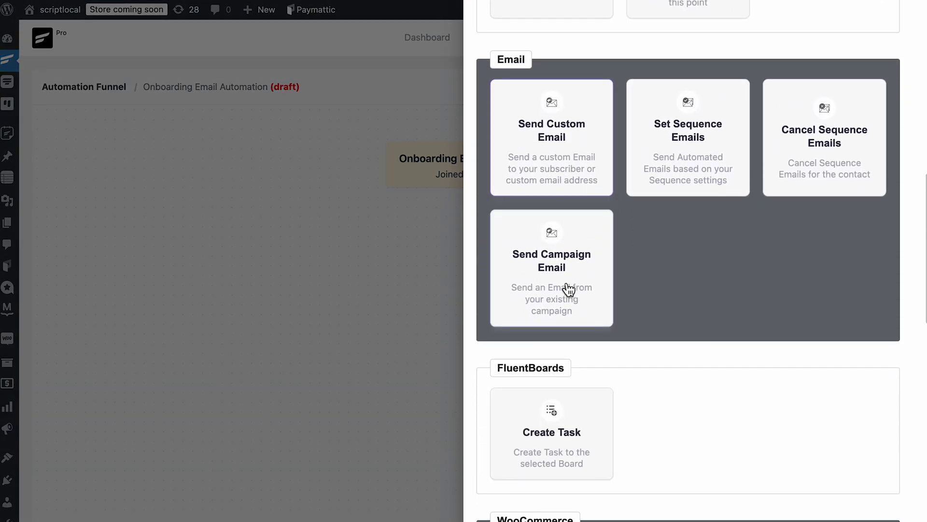
click(697, 153)
click(646, 172)
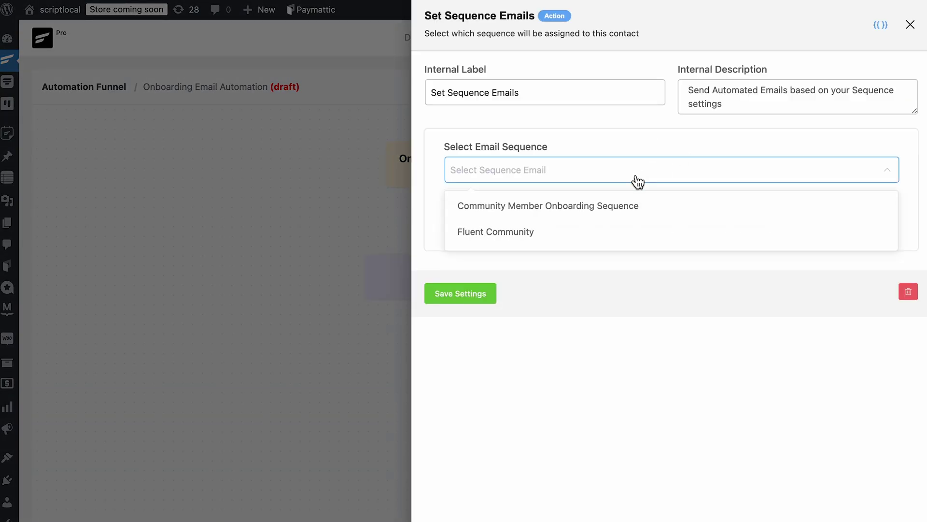
click(601, 223)
click(481, 299)
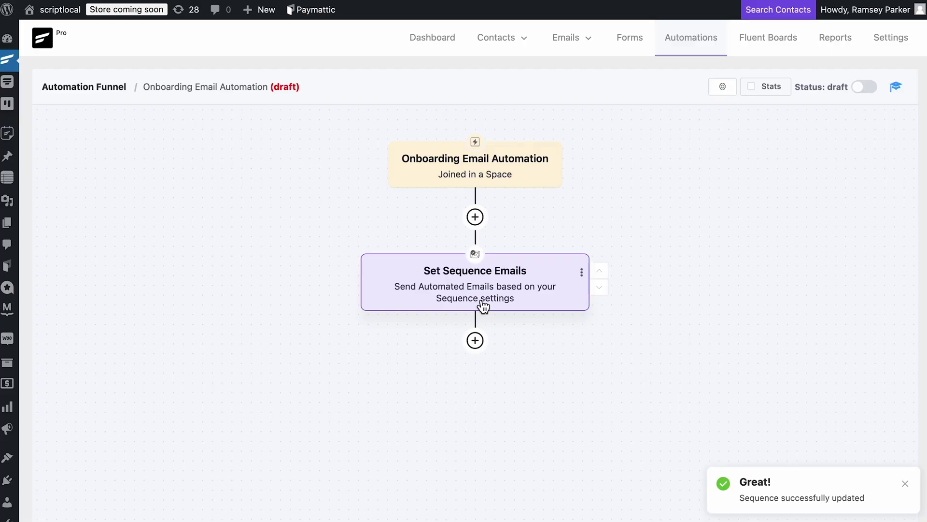
Switch the Onboarding Email Automation status from draft to published.
click(865, 87)
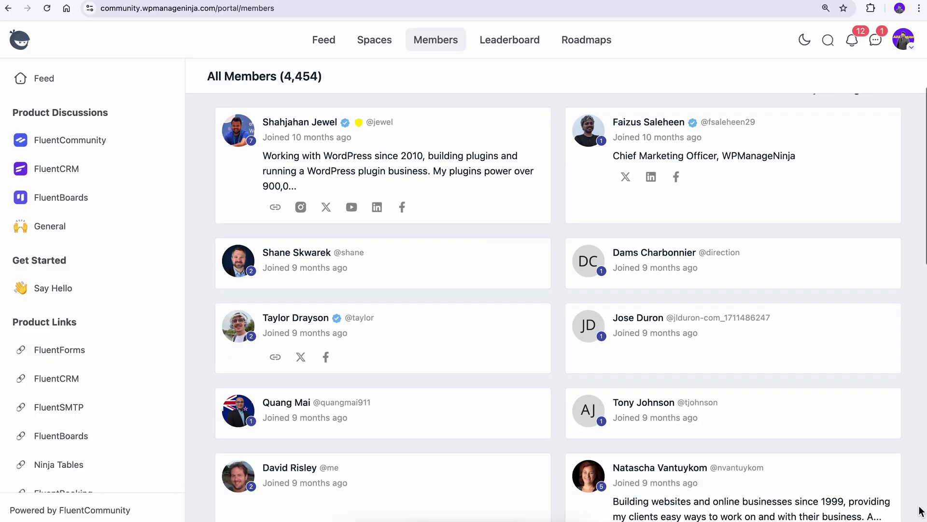
scroll(920, 511, down, 8)
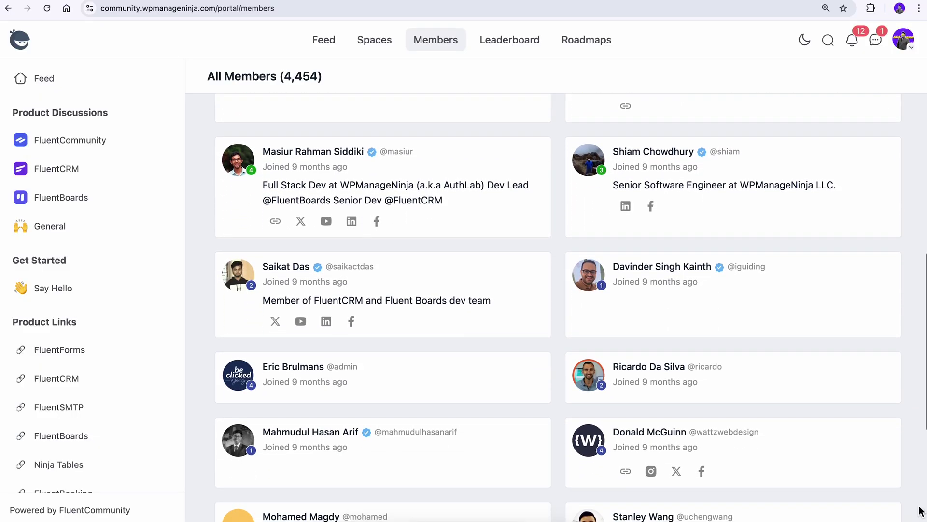
scroll(920, 511, down, 5)
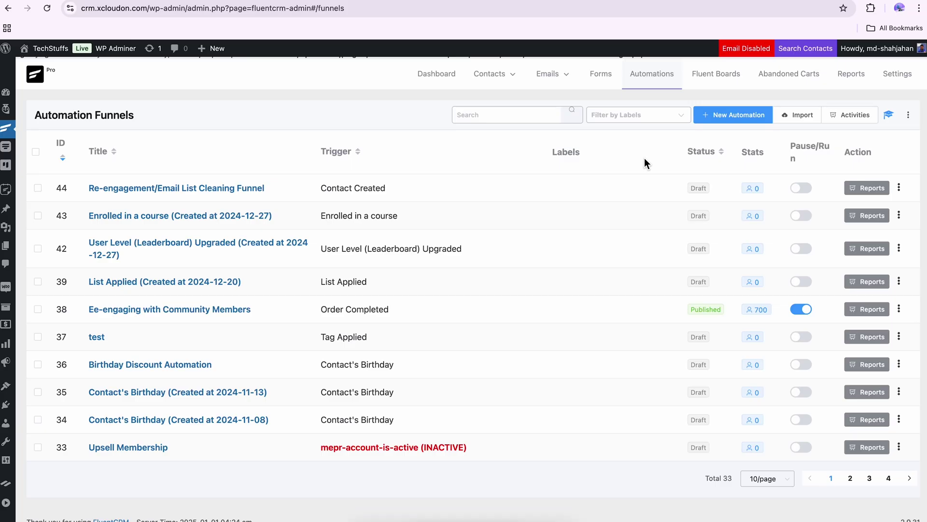
Create a from-scratch automation triggered by Community 'User Level (Leaderboard) Upgraded'.
click(720, 119)
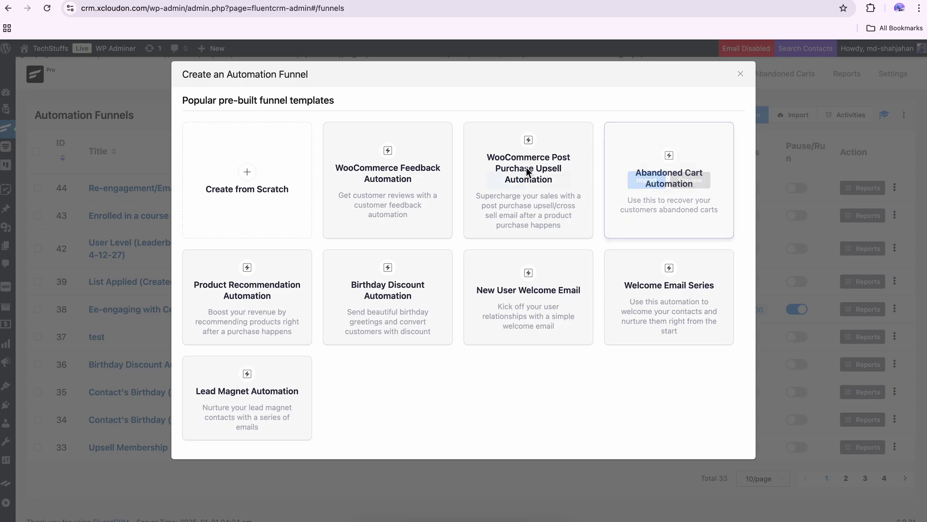
click(292, 187)
click(283, 240)
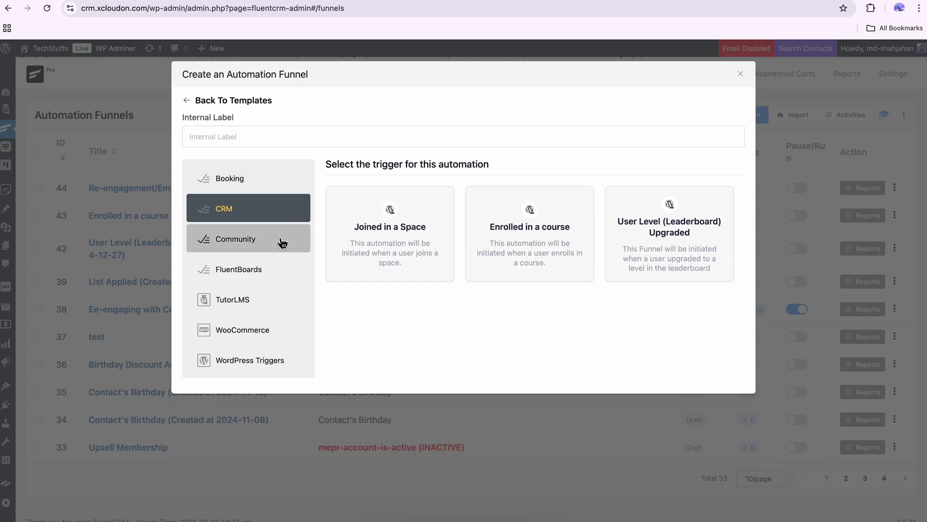
click(648, 259)
click(720, 404)
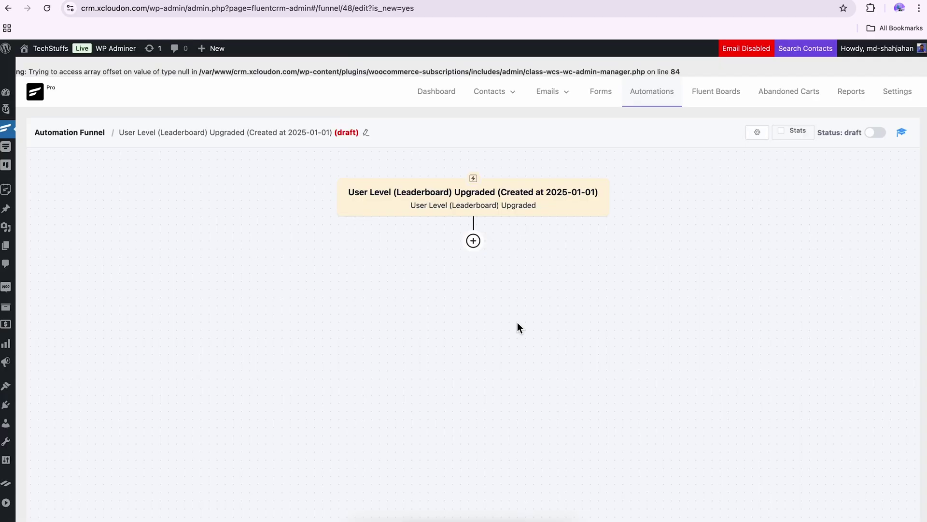
Add a Send Custom Email step, link its Group Link button to achievments.org, and save.
click(473, 241)
scroll(477, 249, down, 10)
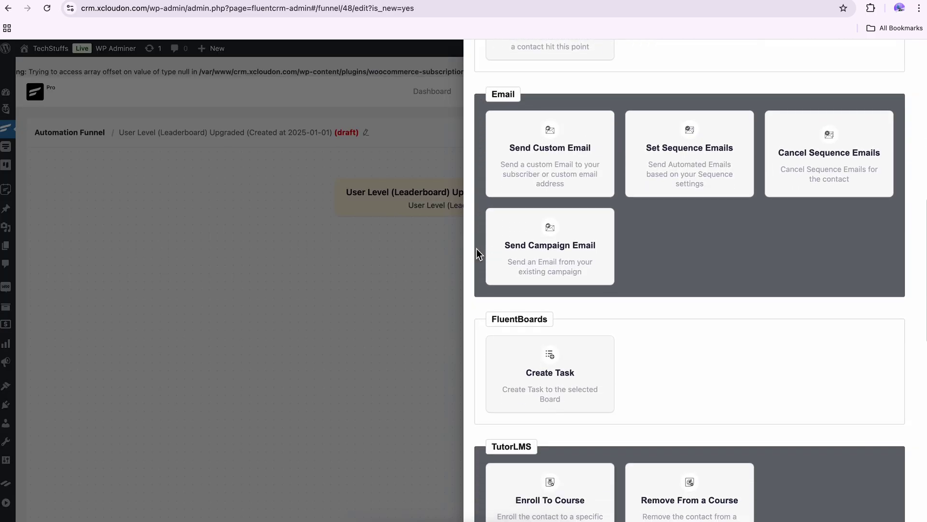
click(517, 172)
scroll(516, 174, down, 3)
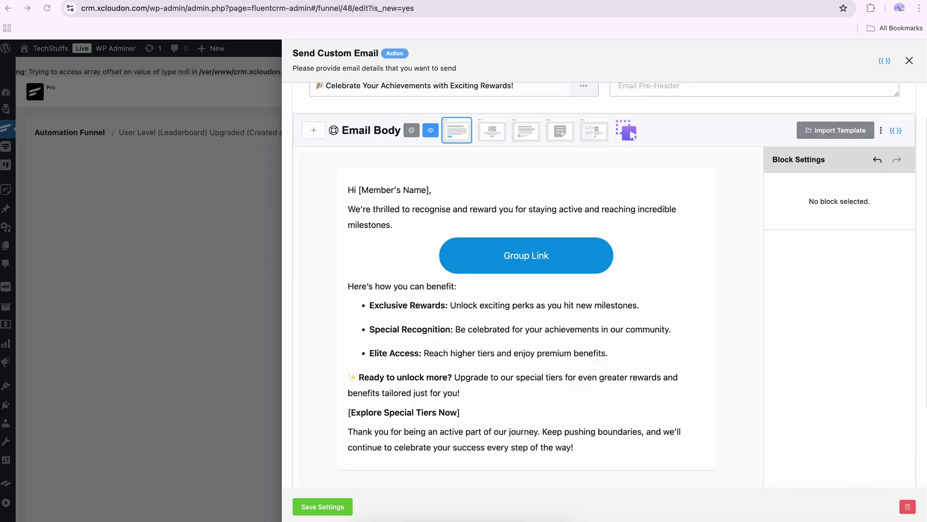
click(583, 265)
click(526, 223)
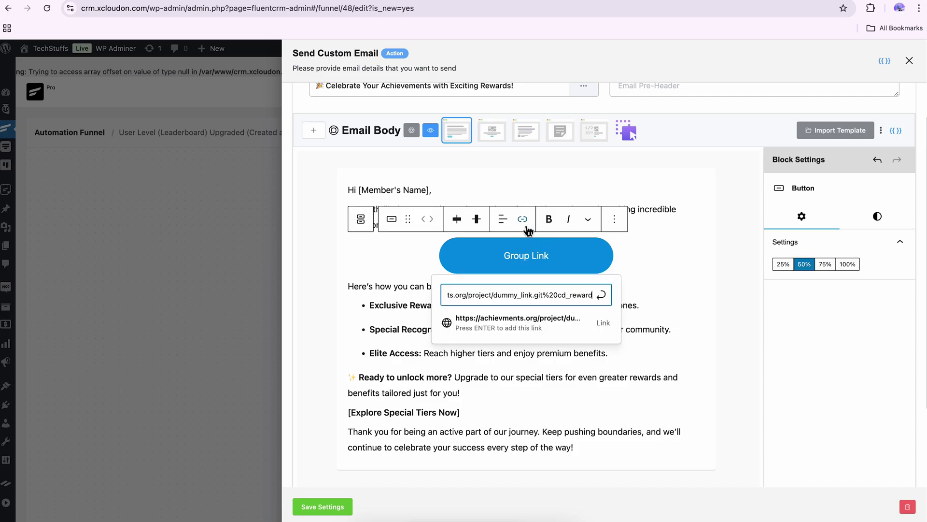
key(Return)
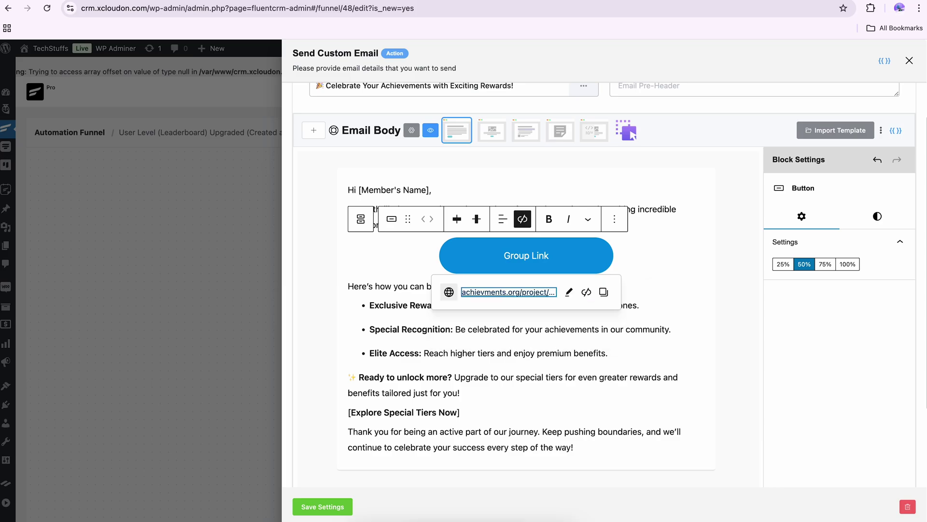
click(646, 281)
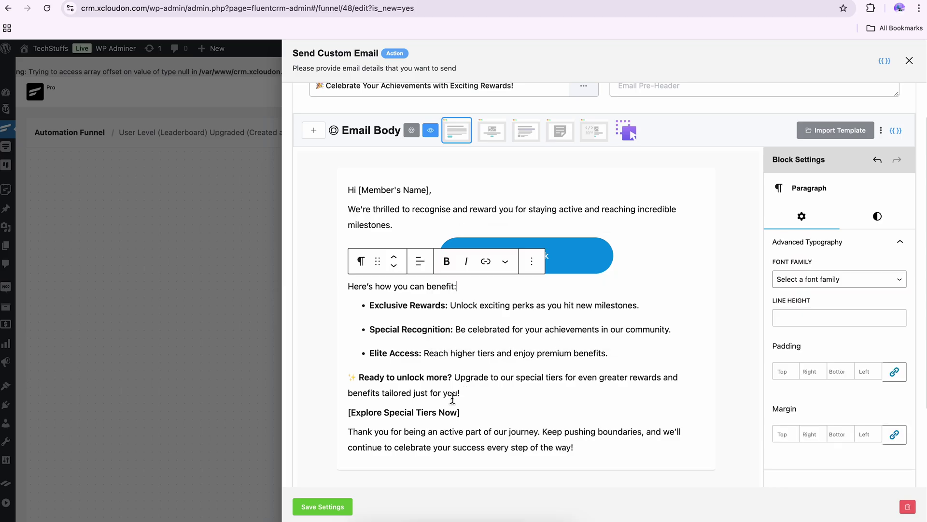
click(336, 507)
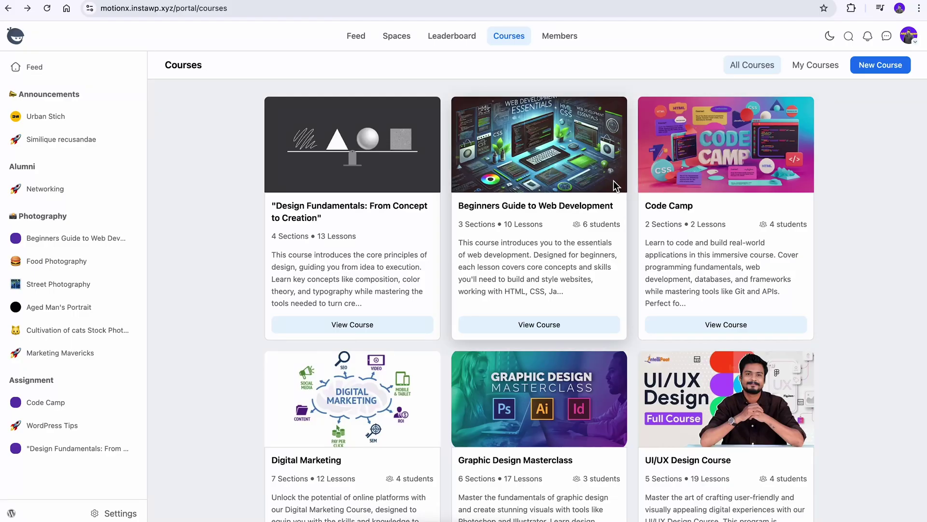
View the Beginners Guide to Web Development course, then begin a new automation funnel.
click(613, 180)
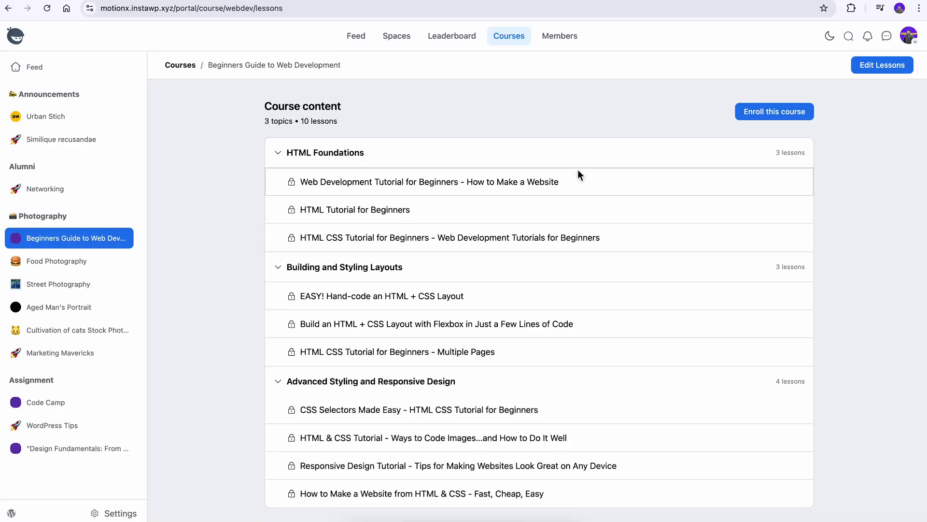
scroll(577, 169, down, 1)
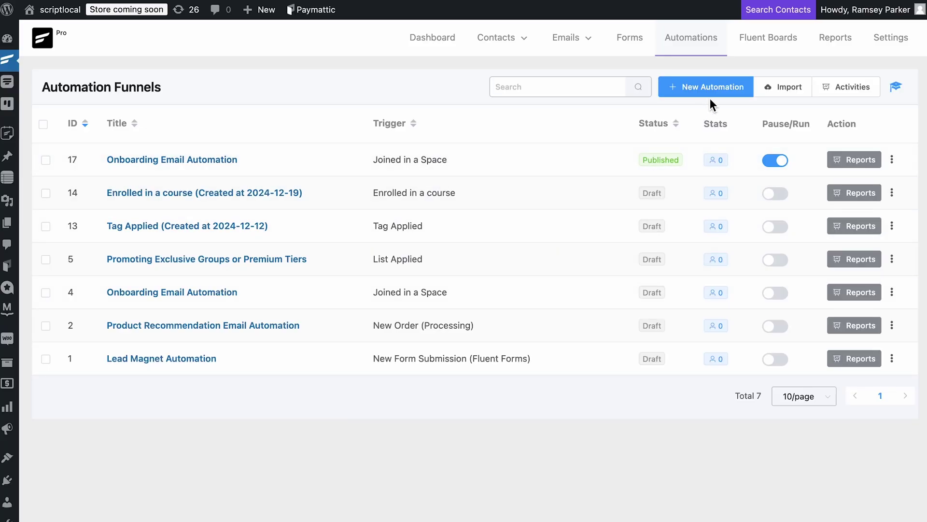
click(709, 95)
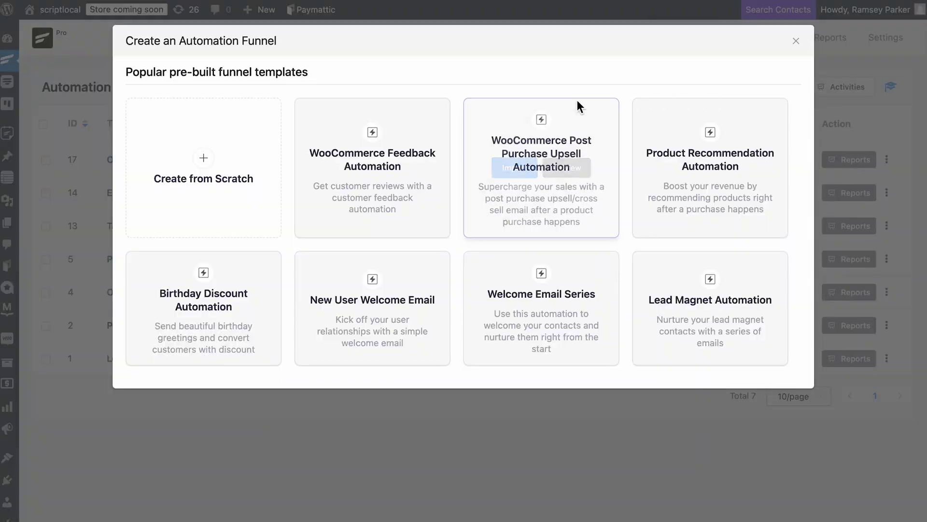
Create the draft funnel 'New Learner Enrolled in Your Course' with an Enrolled in a course trigger.
click(238, 191)
click(200, 251)
click(532, 231)
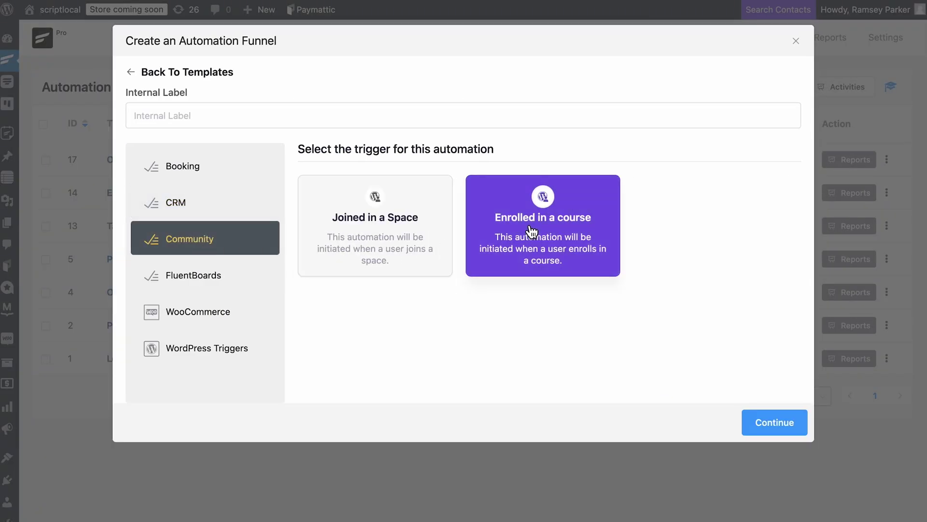
click(768, 430)
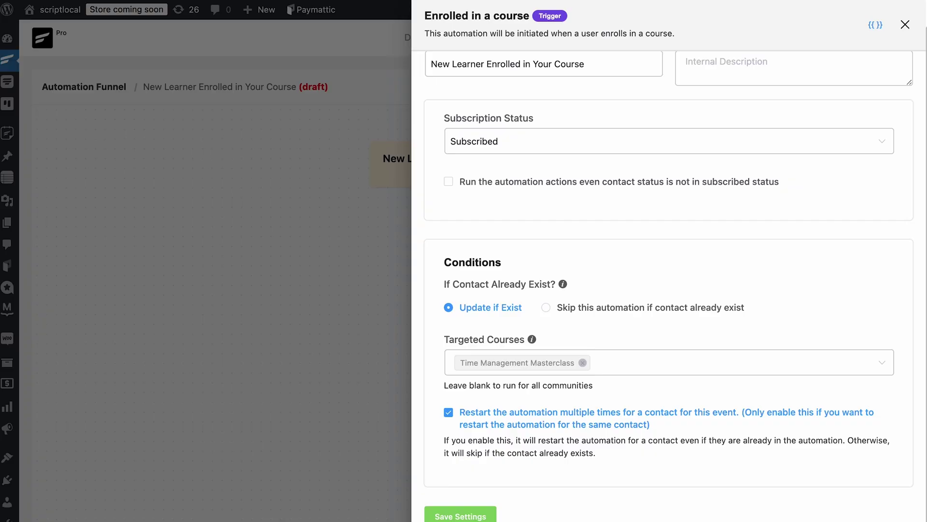
click(464, 511)
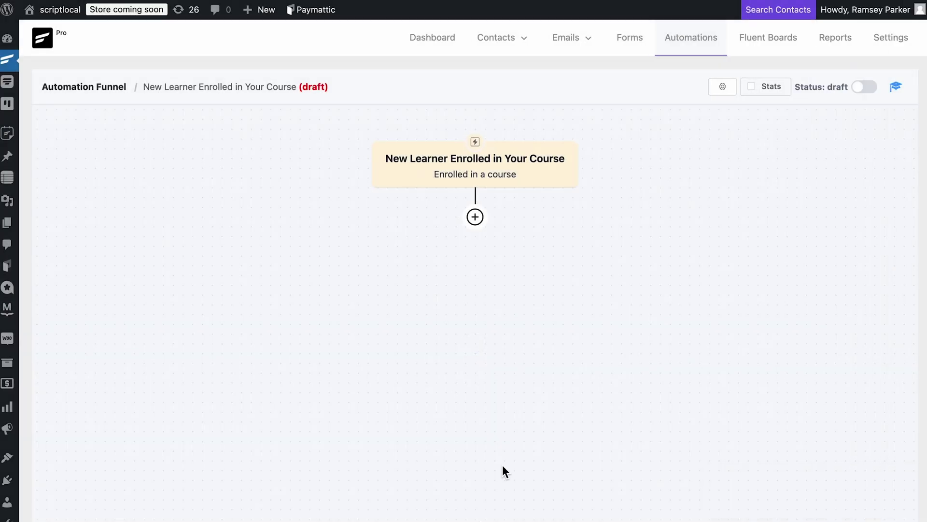
Add an Add to Space action that puts the learner into the Discussions space.
click(477, 218)
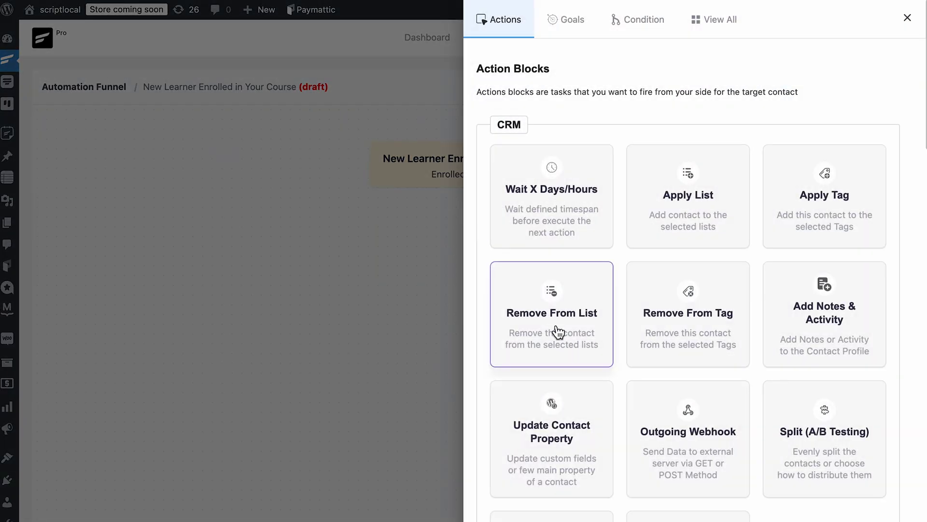
scroll(555, 329, down, 4)
scroll(558, 332, down, 15)
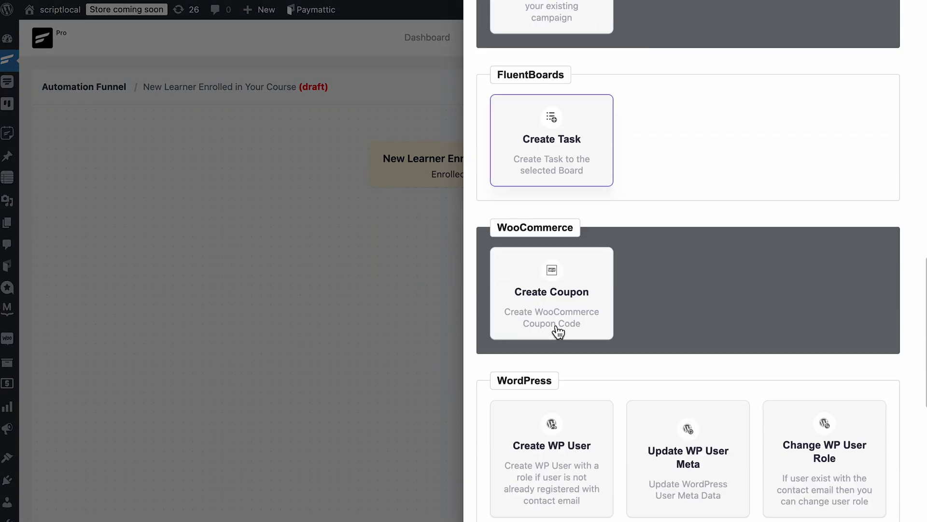
scroll(559, 333, down, 6)
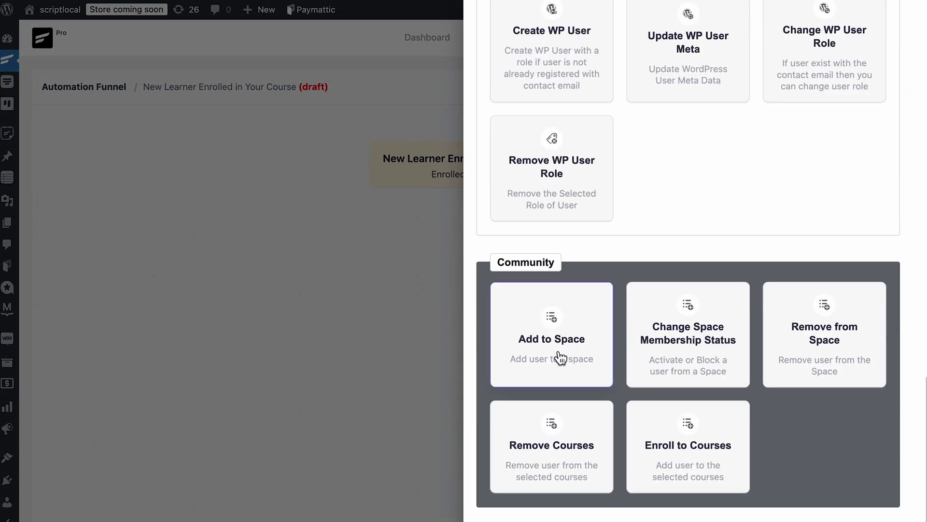
click(557, 359)
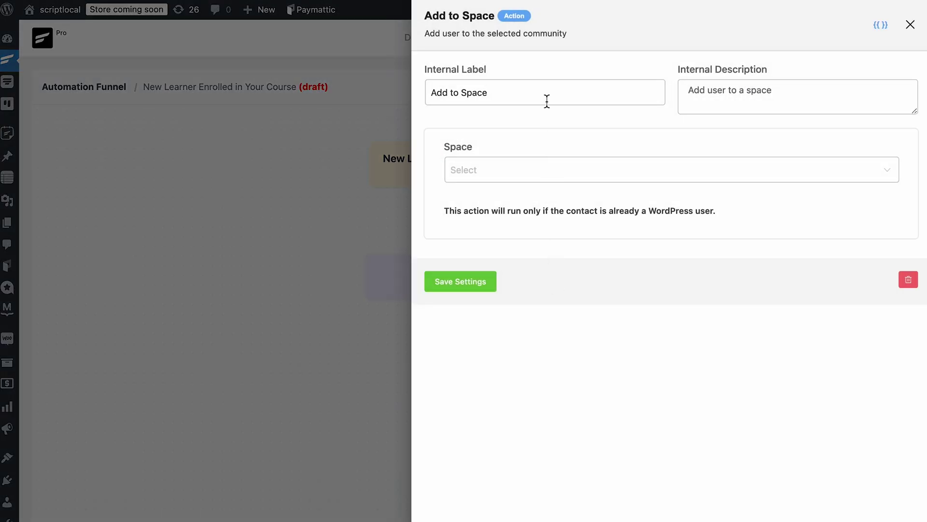
click(555, 173)
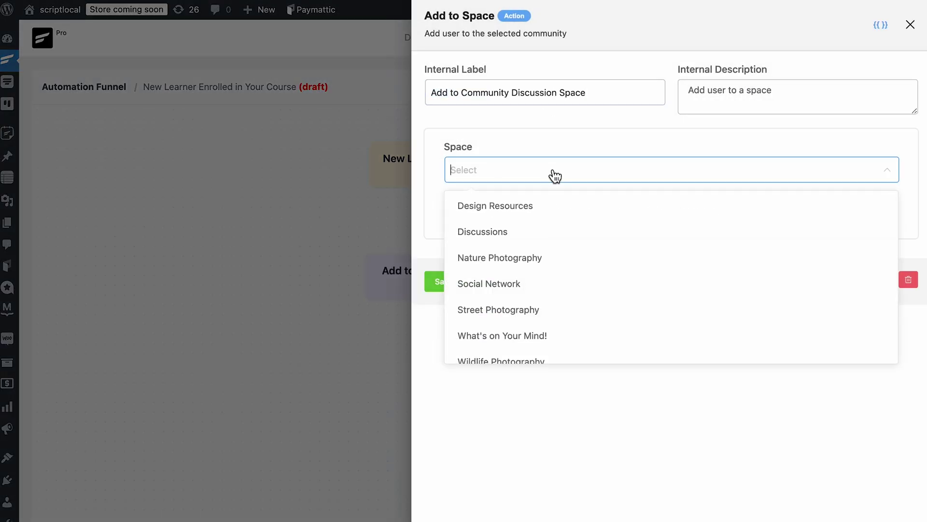
click(529, 235)
click(477, 289)
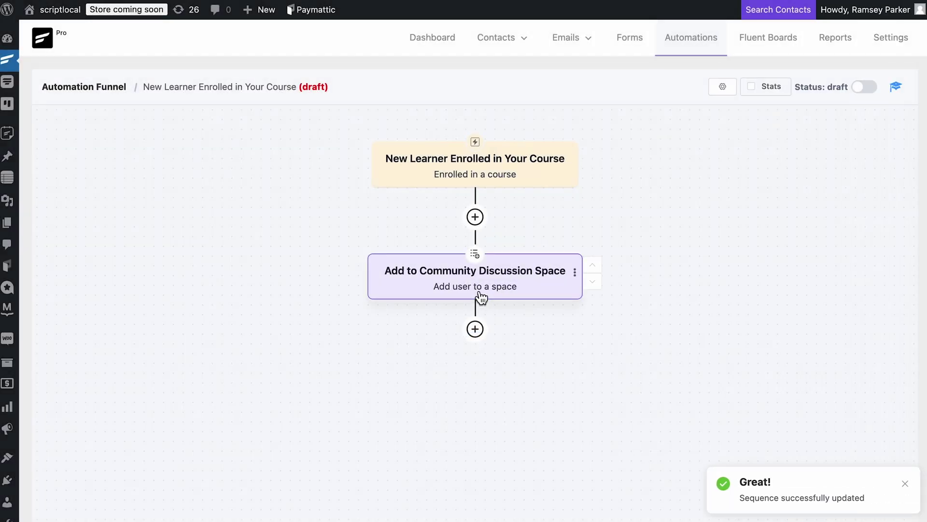
Add a Send Custom Email action whose body is the imported Welcome Email template.
click(474, 327)
click(541, 296)
scroll(533, 323, down, 5)
scroll(533, 323, down, 5)
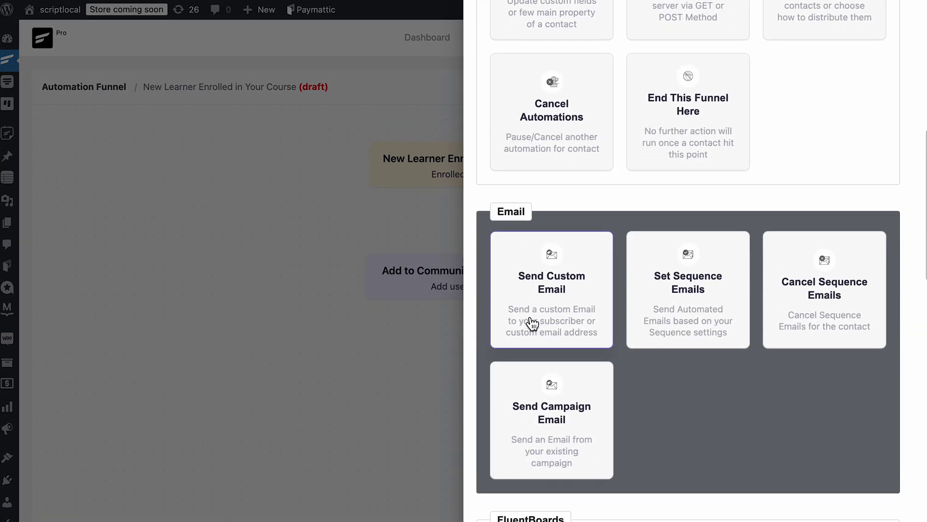
click(553, 310)
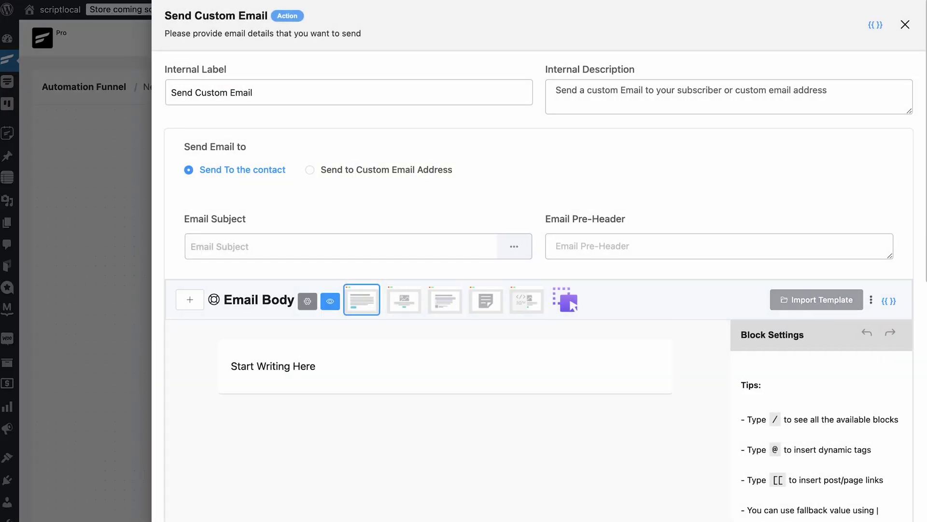
click(816, 299)
click(709, 151)
scroll(522, 375, down, 6)
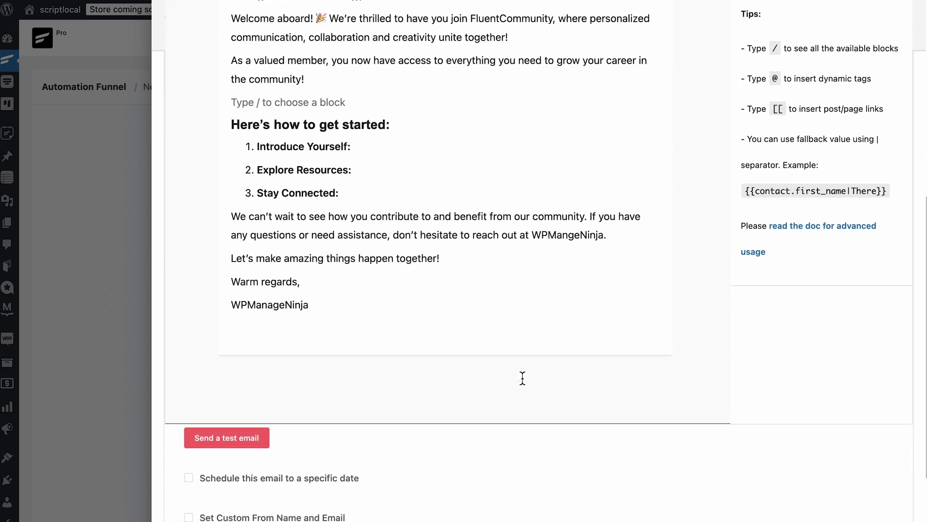
scroll(316, 390, down, 3)
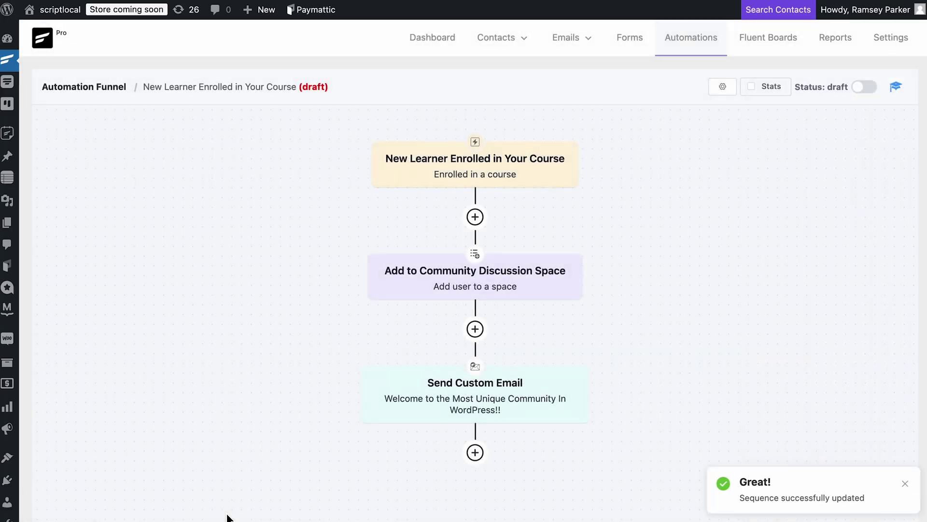
scroll(369, 491, down, 3)
click(472, 356)
Add a Set Sequence Emails action assigning the Community Member Onboarding Sequence.
click(551, 333)
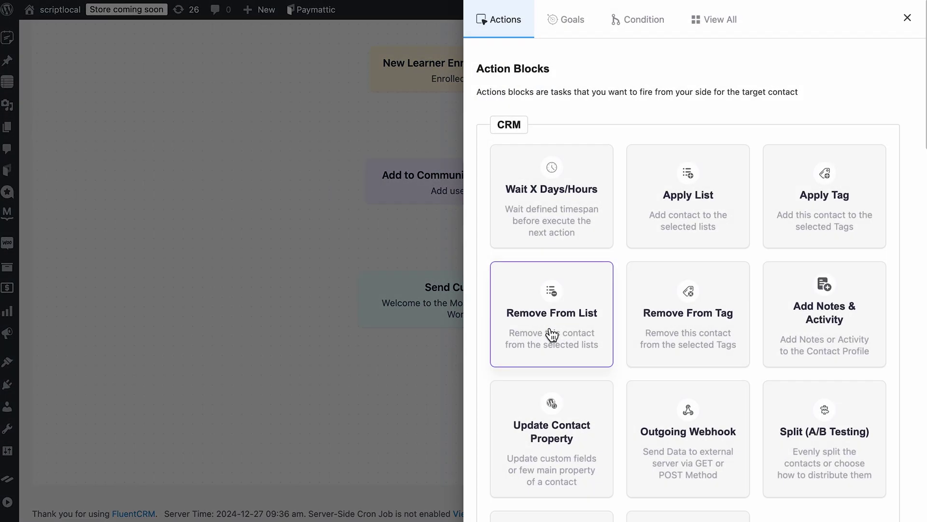
scroll(551, 333, down, 10)
click(696, 187)
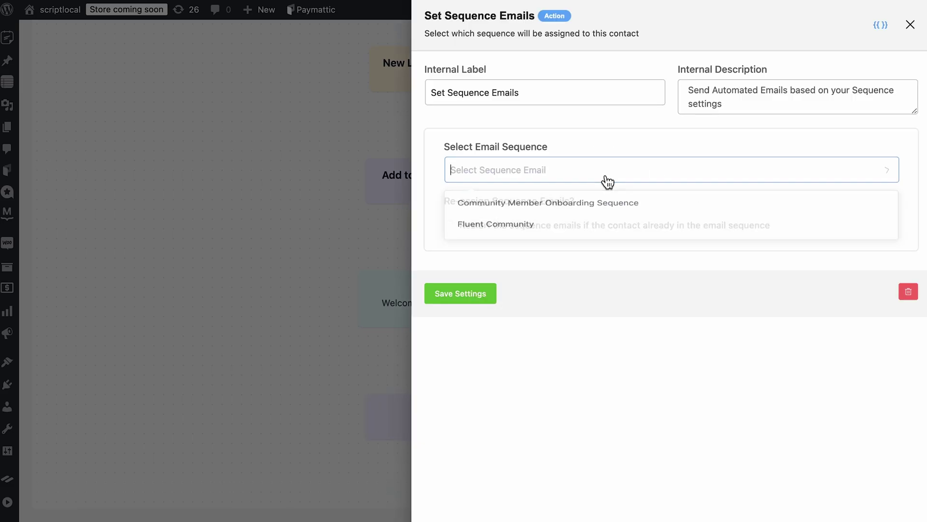
click(594, 210)
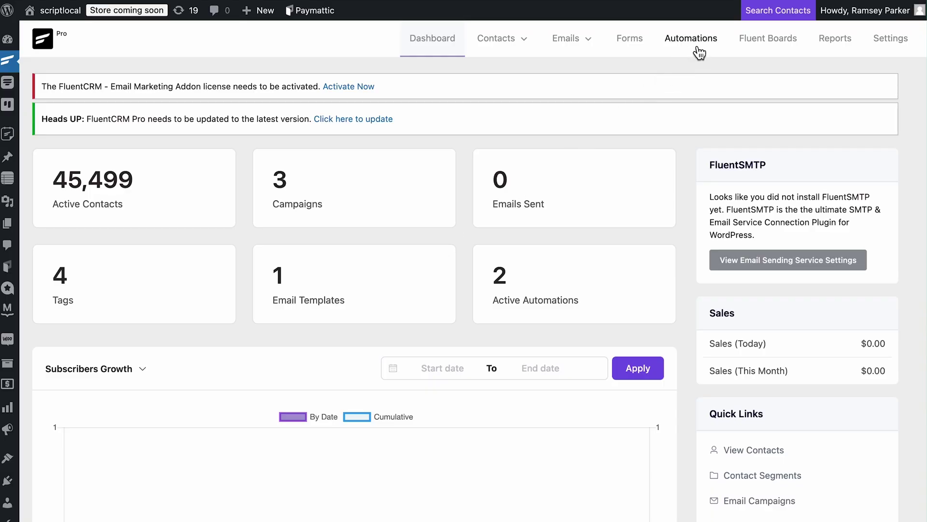
Start a new funnel from scratch with a CRM Tag Applied trigger for the New Learners tag.
click(699, 52)
click(708, 91)
click(271, 199)
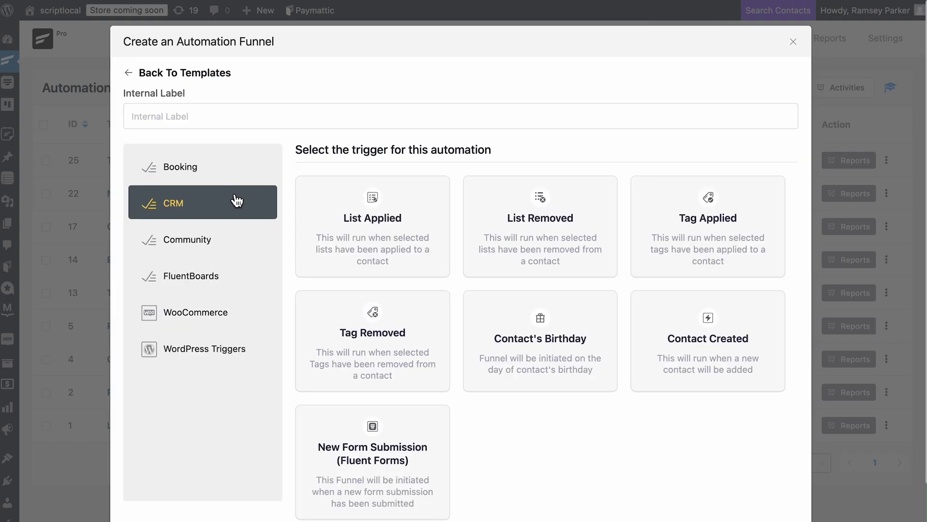
click(662, 253)
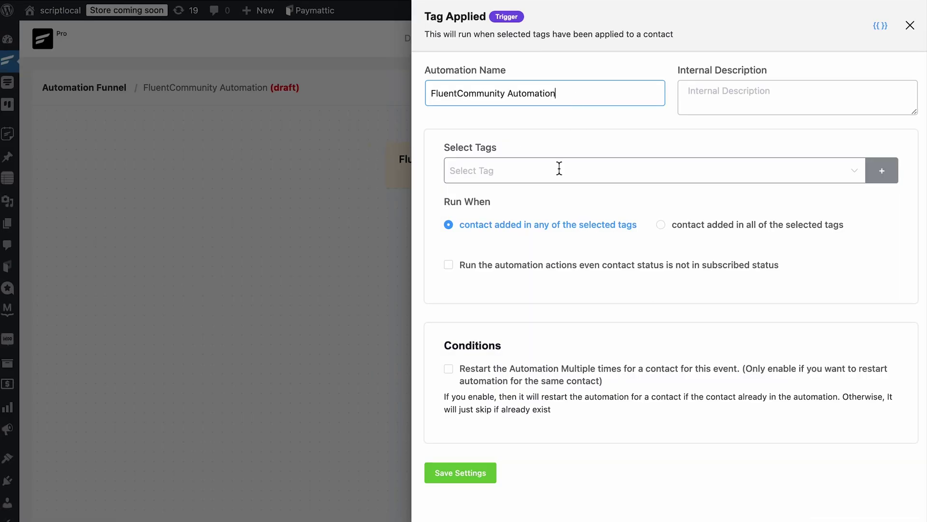
click(559, 168)
click(546, 258)
click(493, 478)
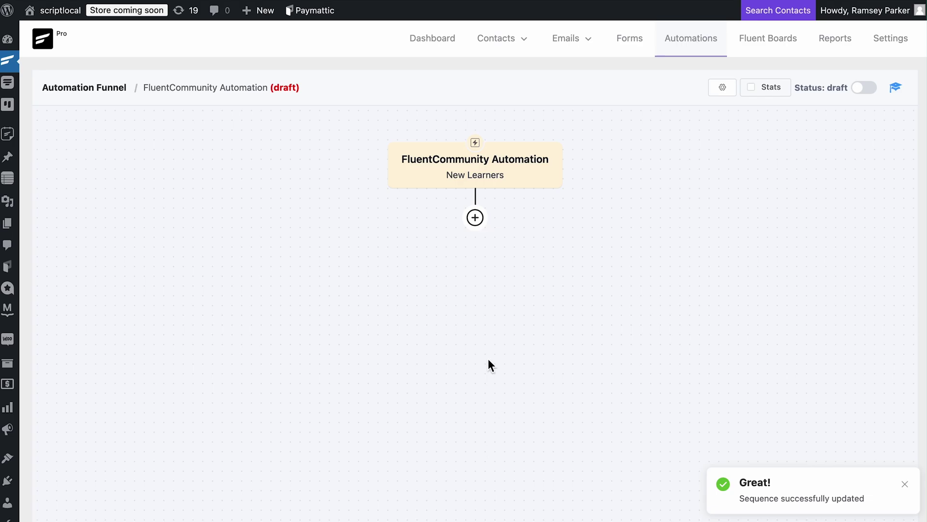
click(475, 221)
Add a Send Custom Email step with the Basic Algebra Master Class welcome email.
scroll(557, 261, down, 10)
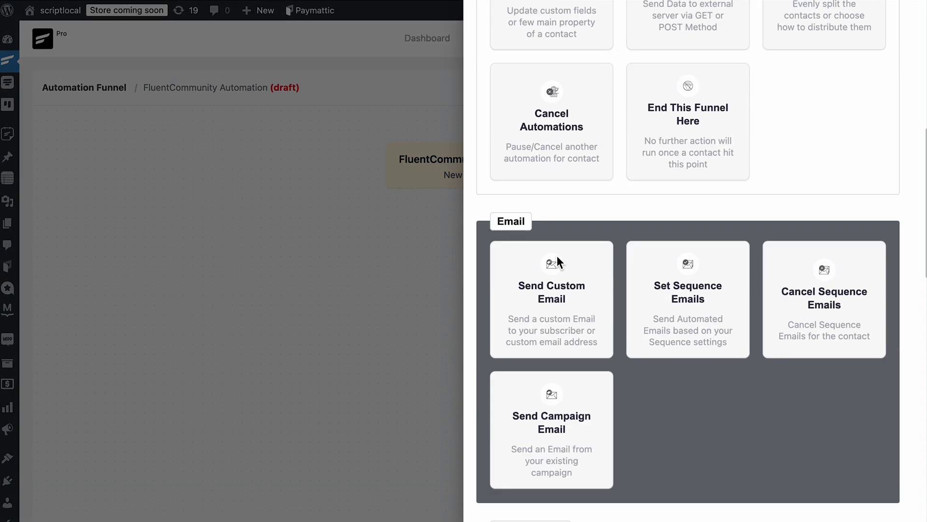
click(555, 193)
scroll(439, 255, down, 15)
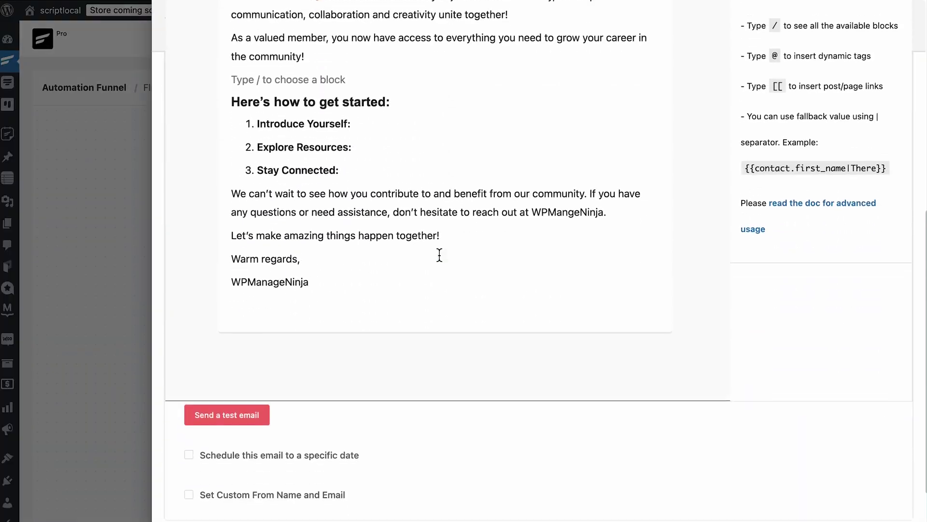
click(200, 505)
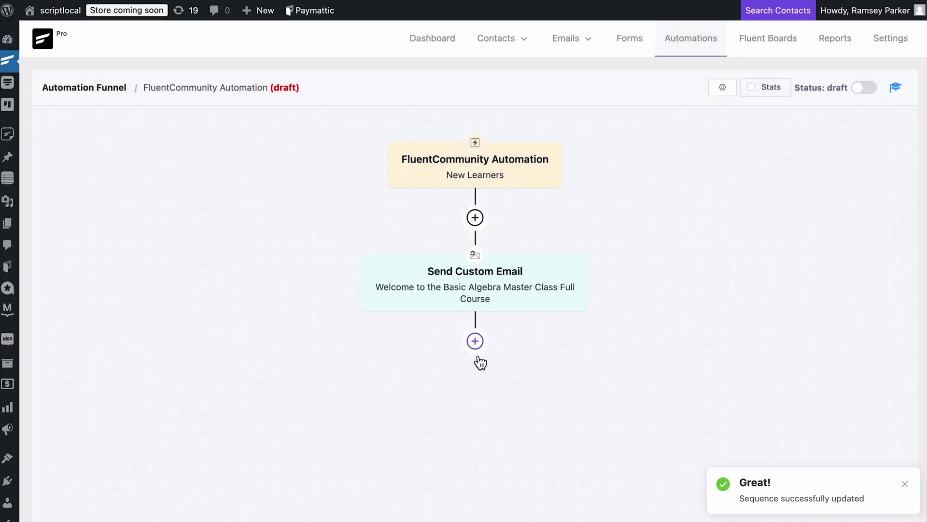
Add a Set Sequence Emails step that assigns the Fluent Community sequence.
click(476, 344)
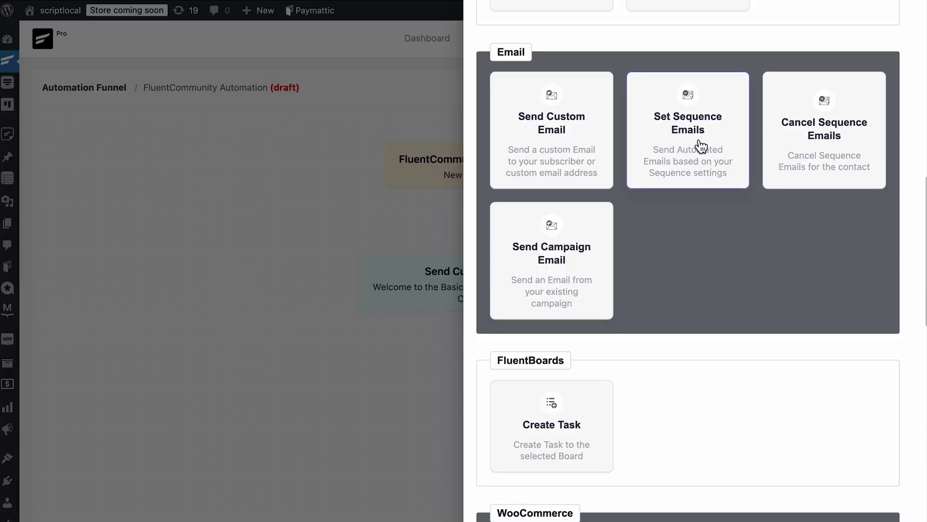
click(685, 153)
click(636, 170)
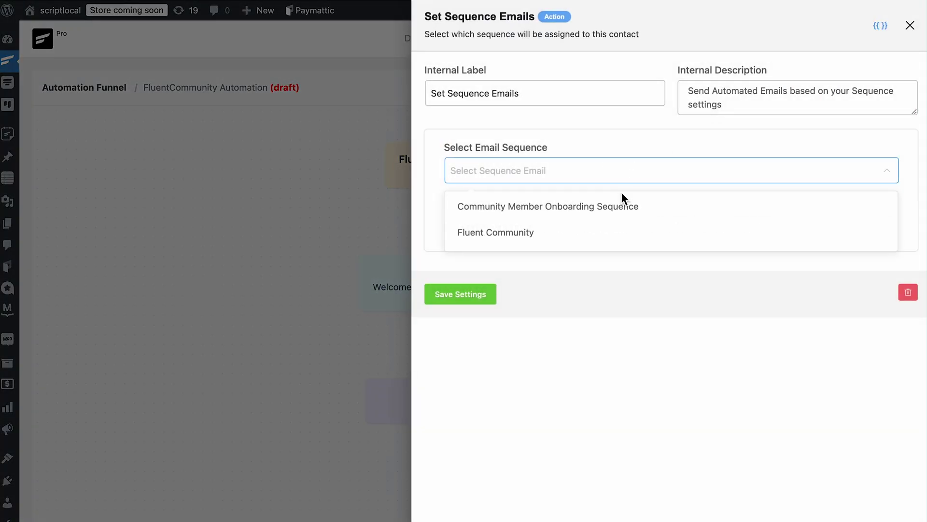
click(604, 237)
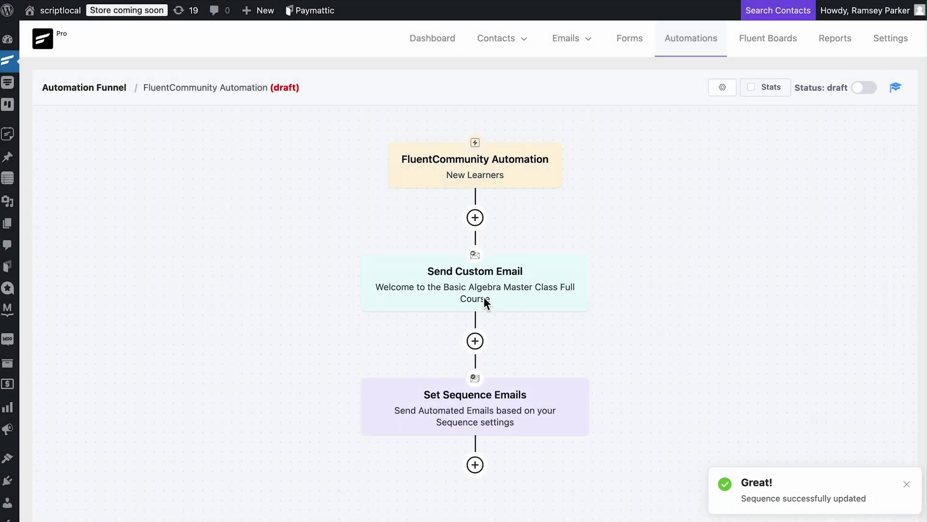